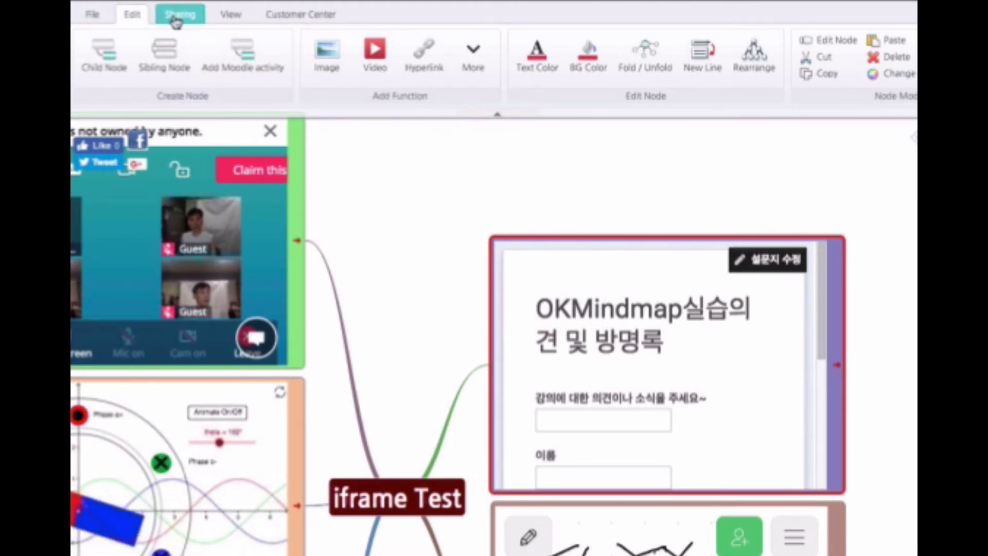
Check the iframe address of the embedded Google Forms node, then close its settings without changes.
click(473, 57)
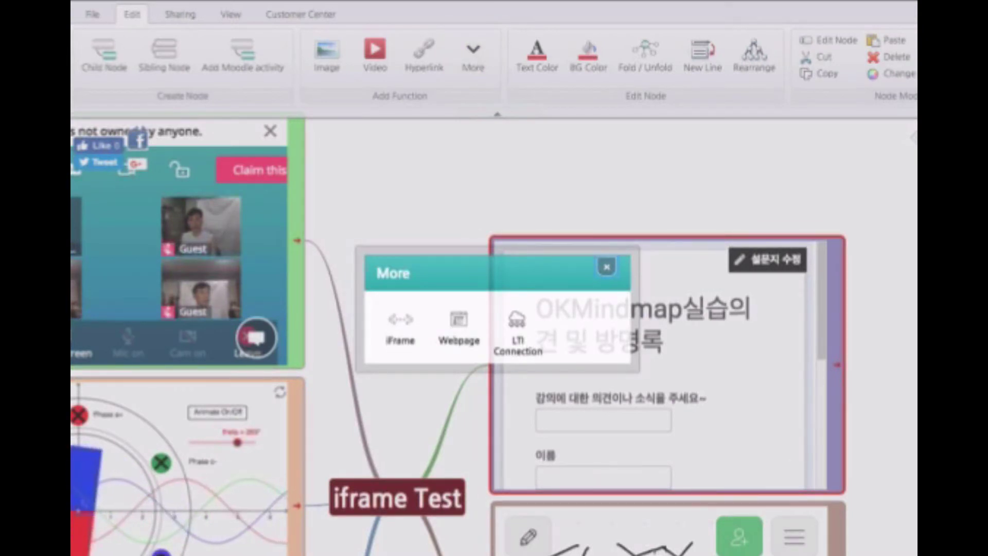
click(400, 324)
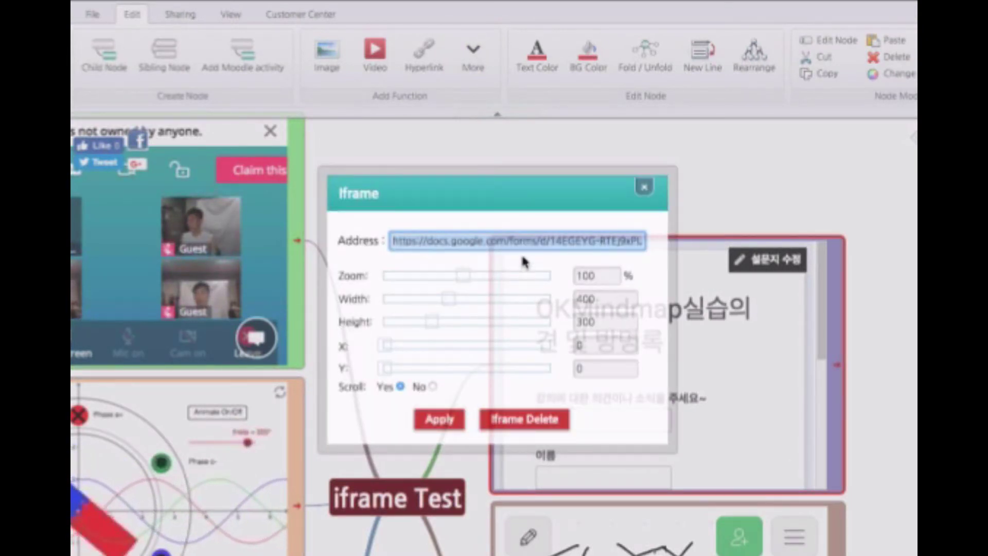
click(473, 239)
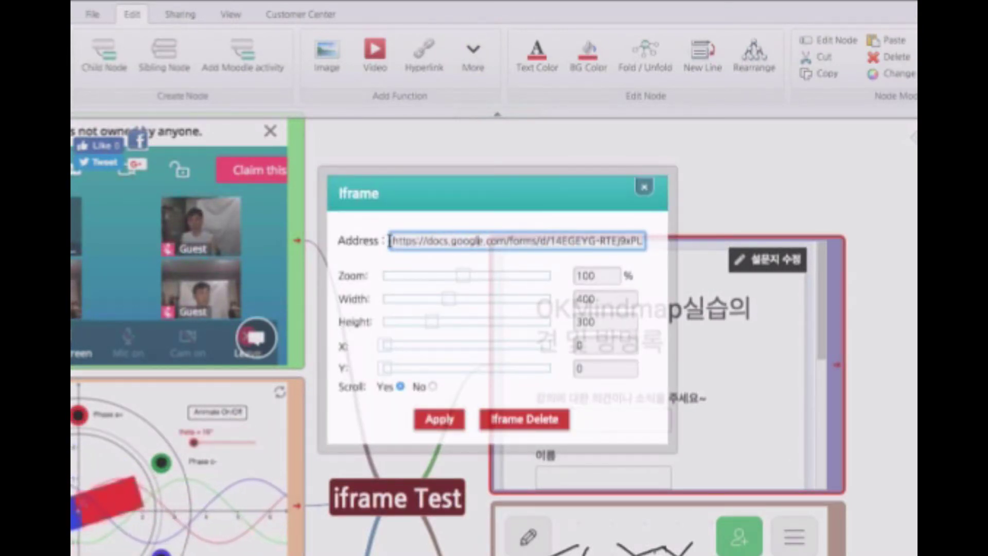
drag(390, 240, 663, 243)
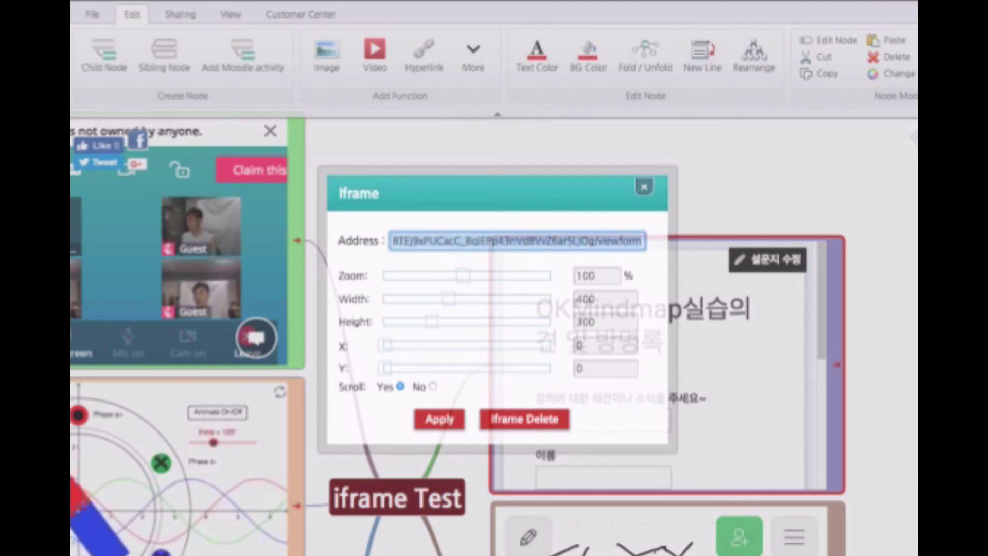
click(644, 190)
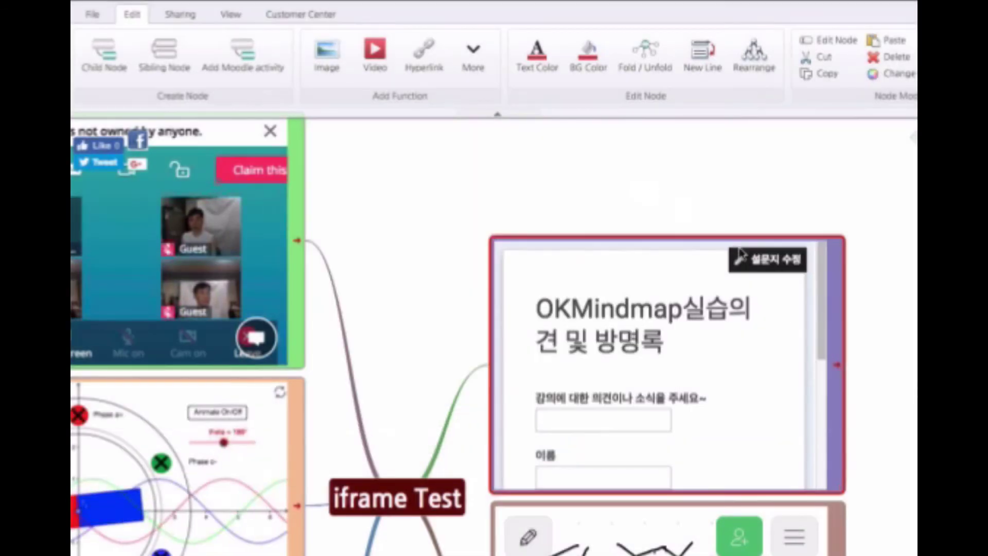
Look through the embedded survey form and put the cursor in its comment, name and e-mail fields.
scroll(707, 387, down, 3)
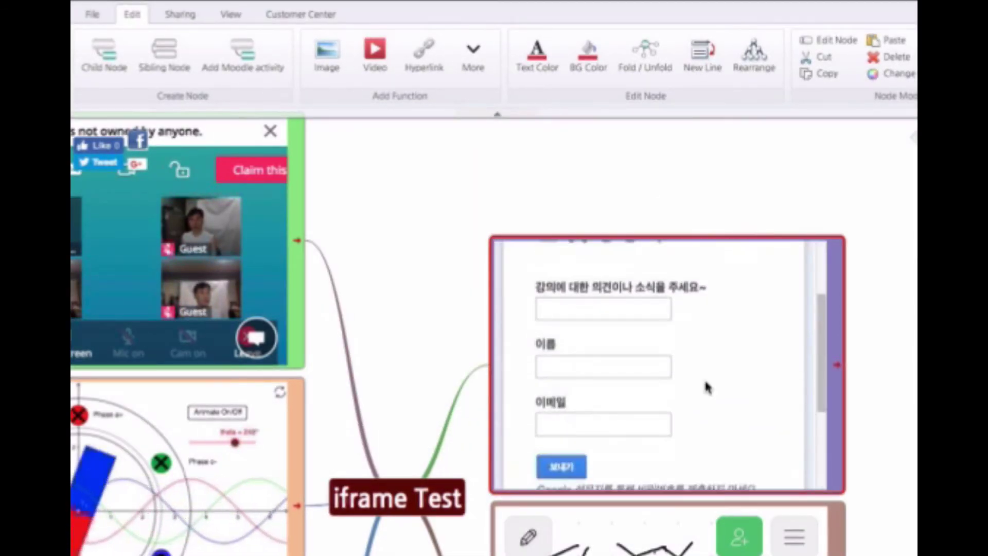
click(614, 314)
click(611, 366)
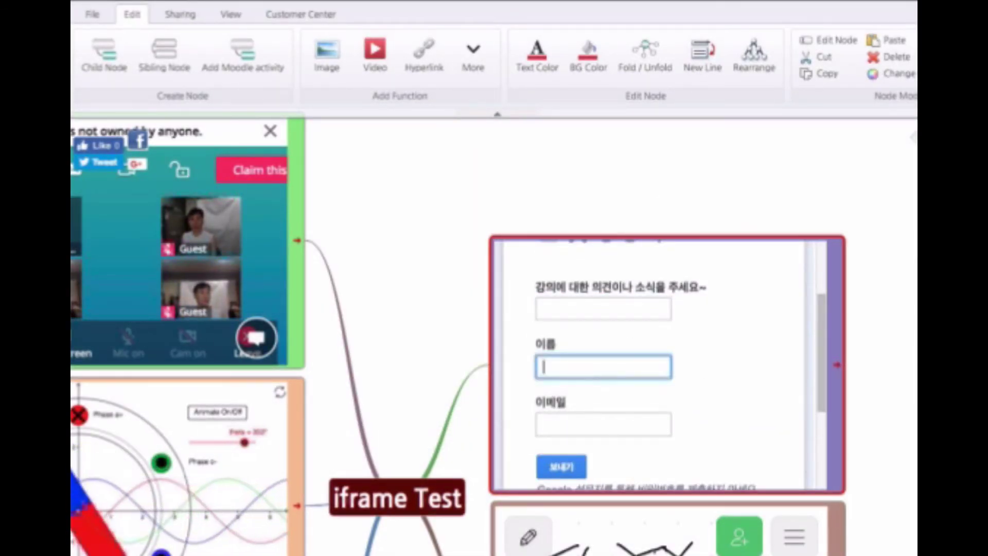
key(Tab)
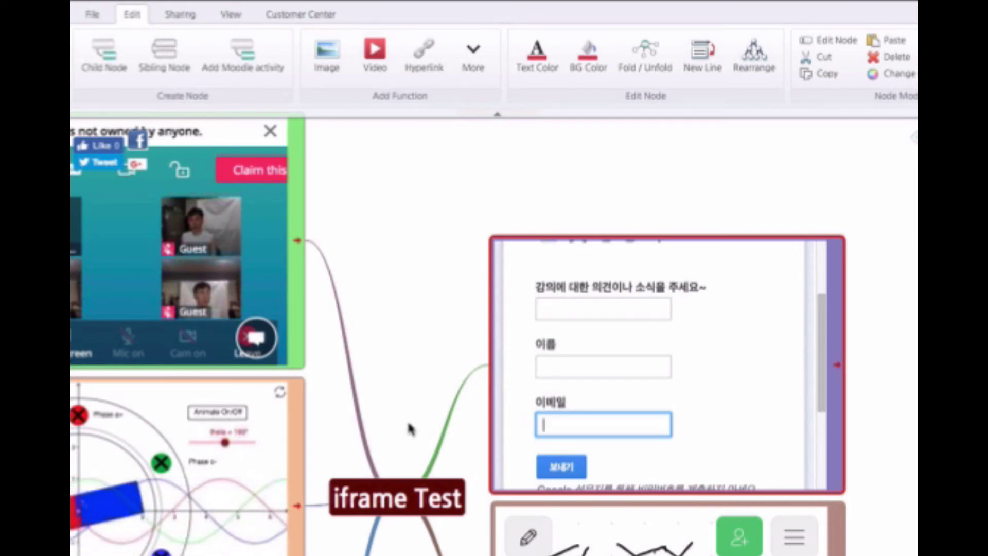
Check the iframe address of the GeoGebra rotating magnet node and close its settings without changes.
drag(410, 429, 515, 342)
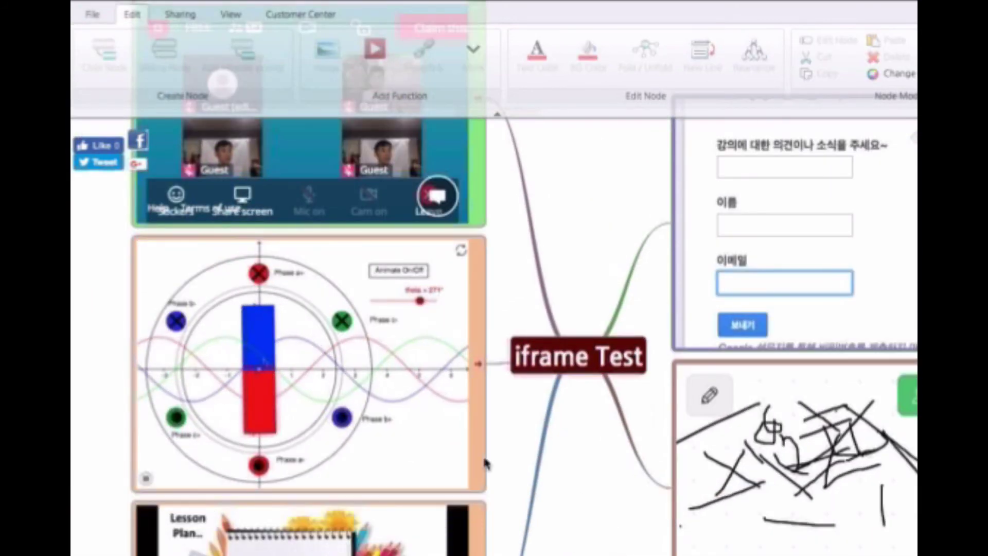
click(482, 469)
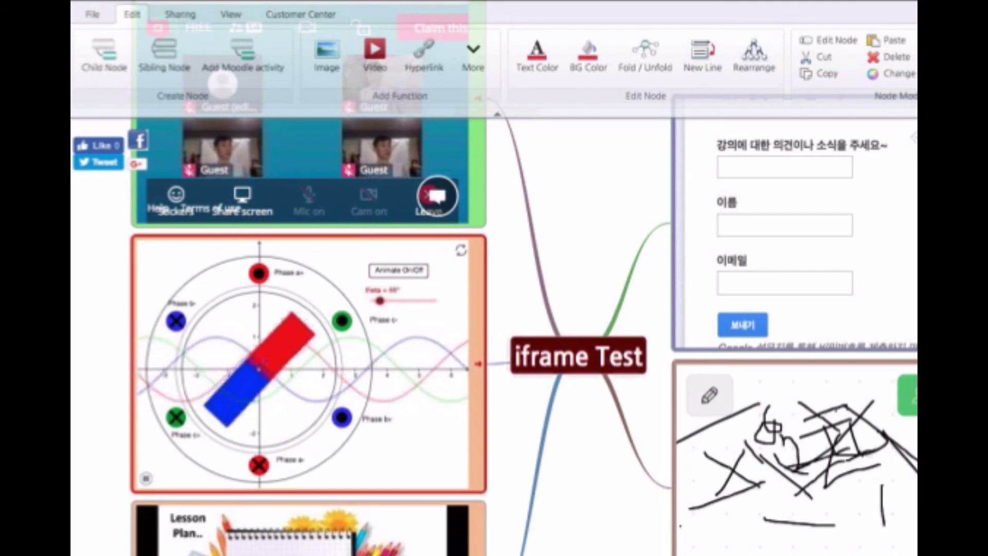
click(471, 58)
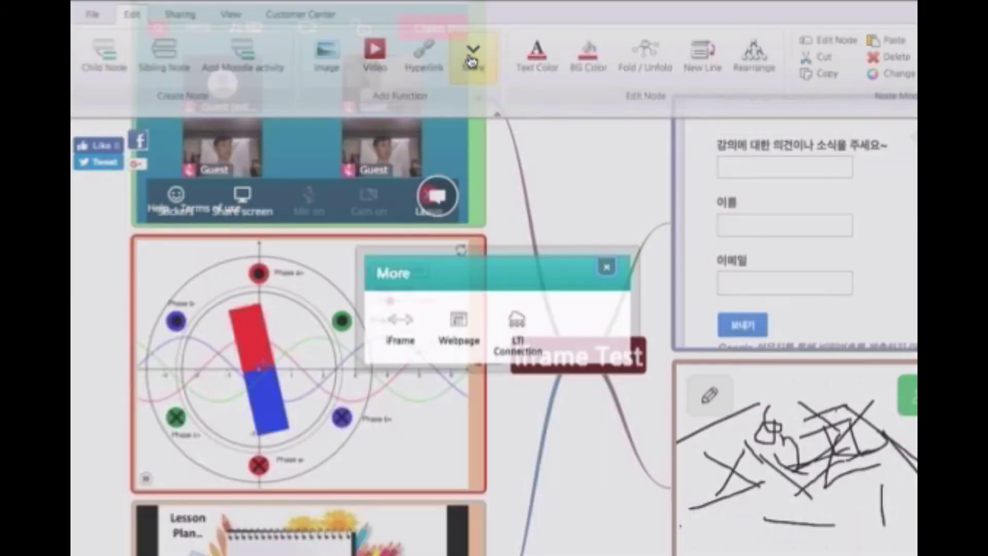
click(388, 343)
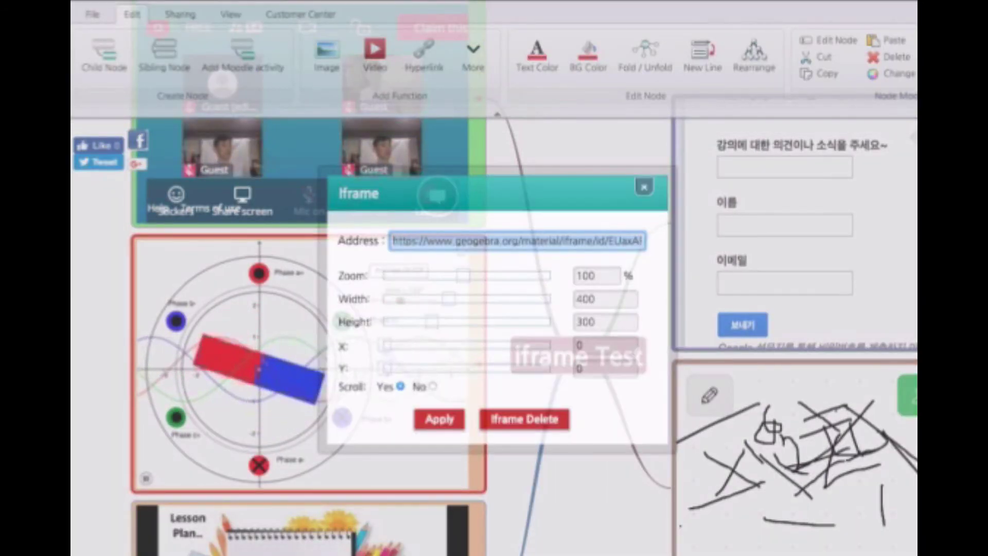
click(426, 241)
drag(427, 241, 646, 242)
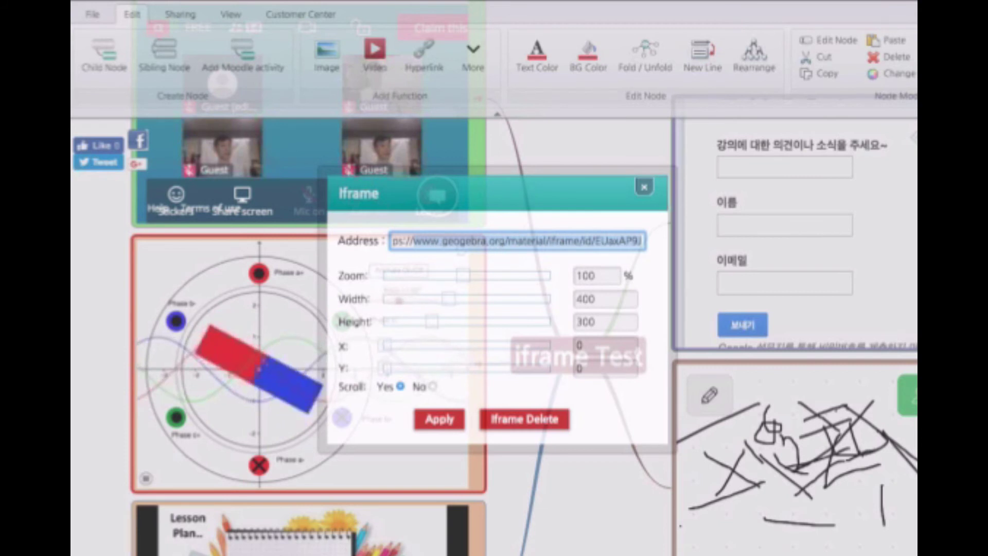
click(643, 187)
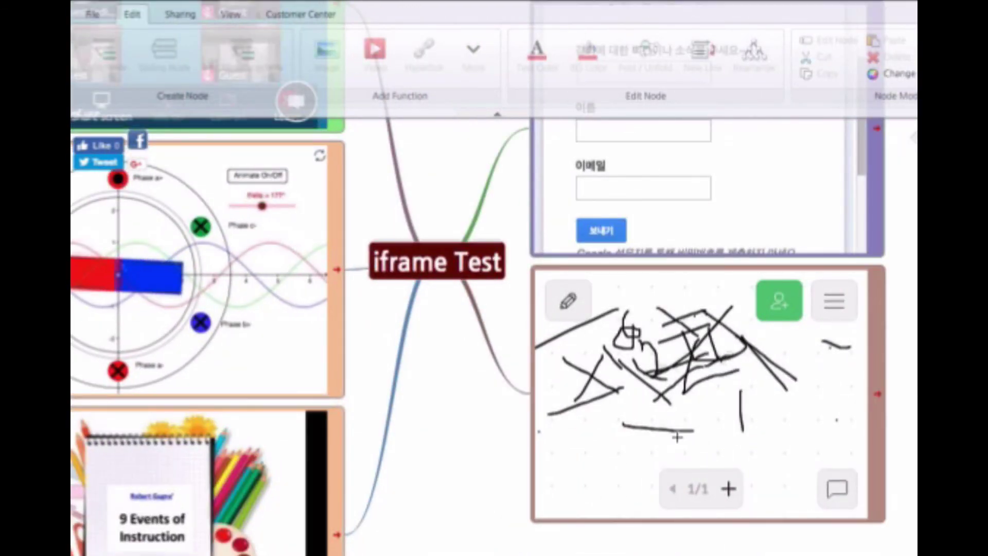
Check the iframe address of the whiteboard node and close its settings without changes.
click(875, 383)
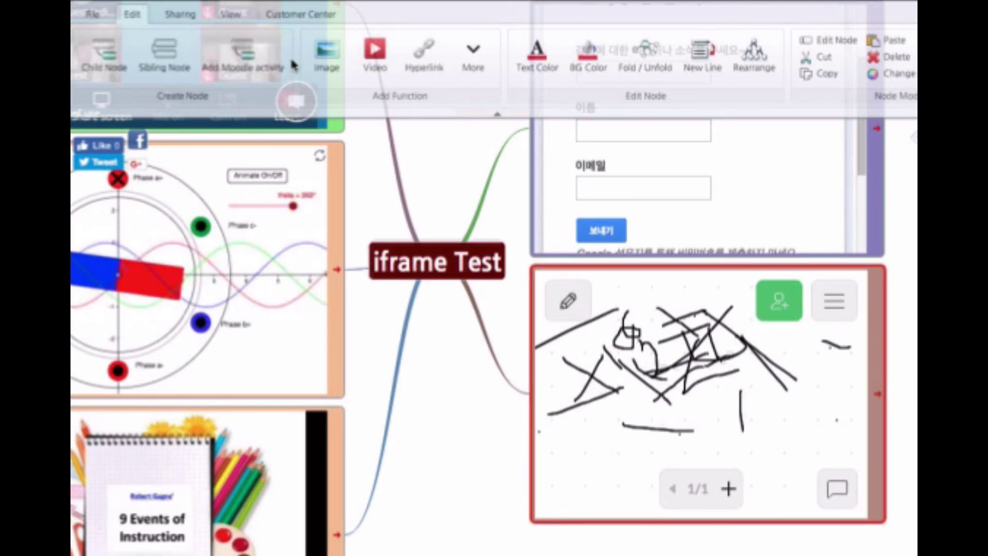
click(484, 67)
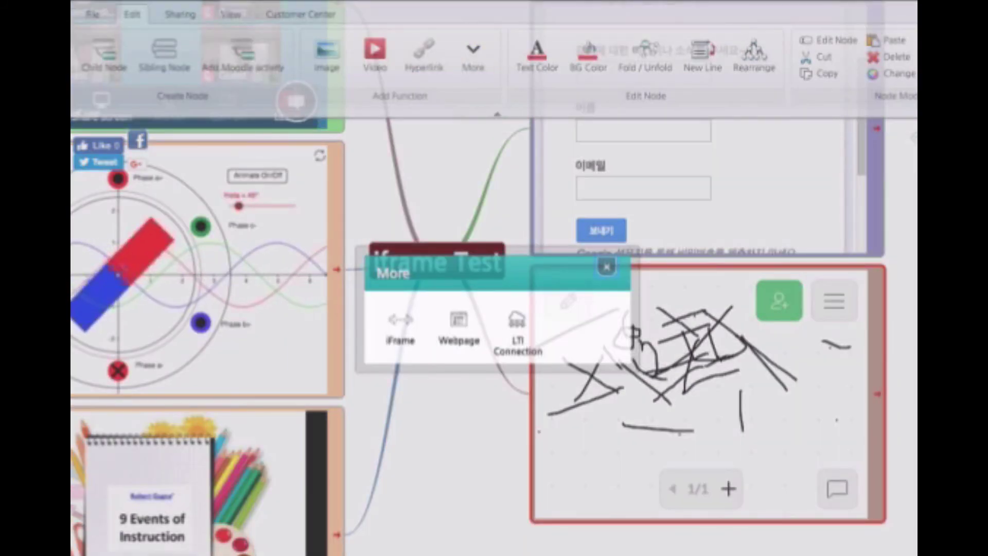
click(402, 332)
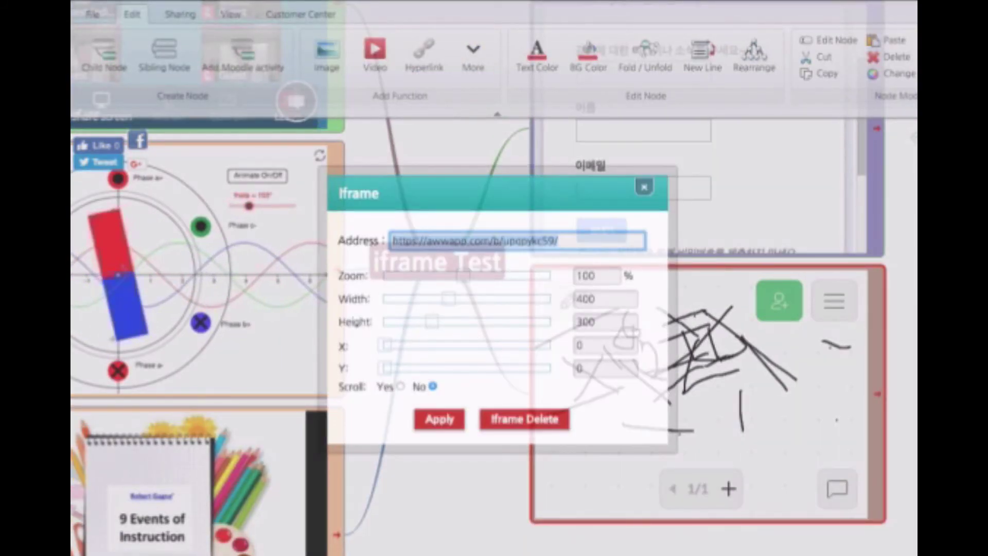
click(525, 241)
drag(558, 241, 362, 249)
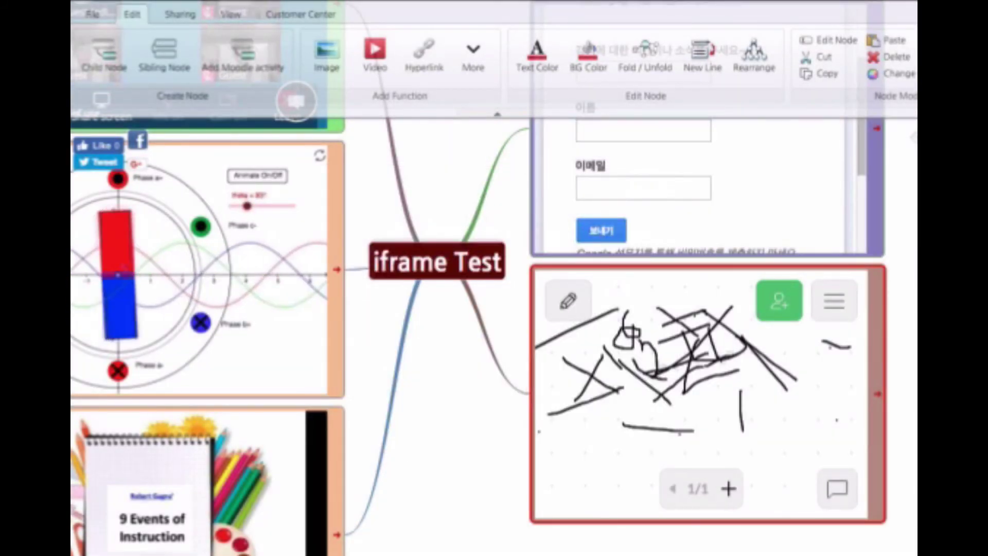
Draw a few crossing diagonal strokes below the existing scribble on the embedded whiteboard.
drag(695, 389, 761, 428)
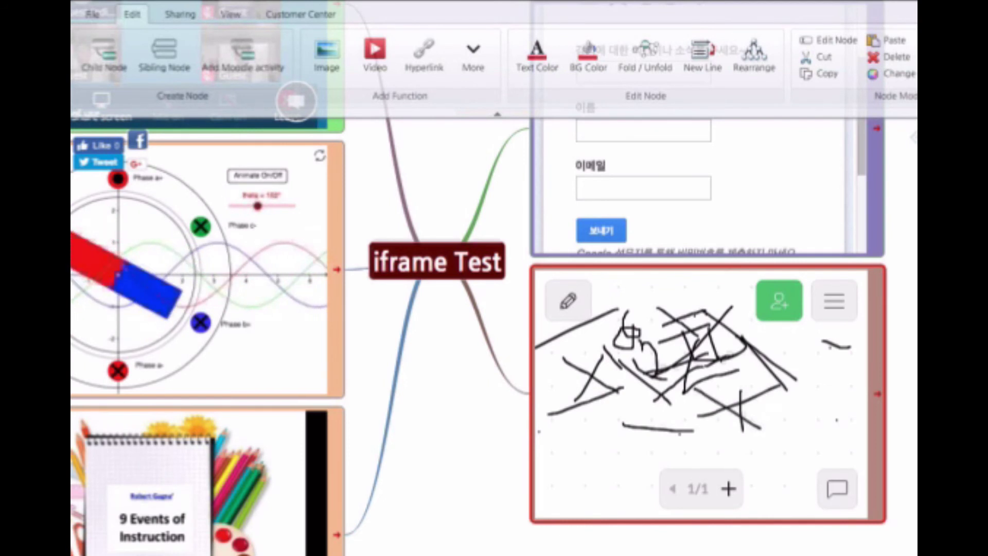
drag(759, 353, 686, 410)
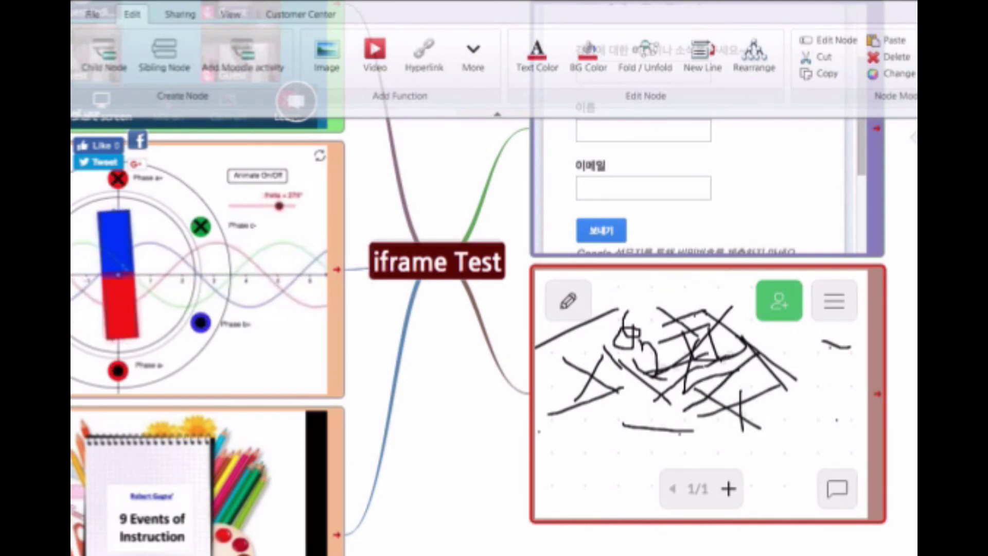
Advance the embedded lesson plan slideshow to slide 4.
drag(417, 453, 589, 335)
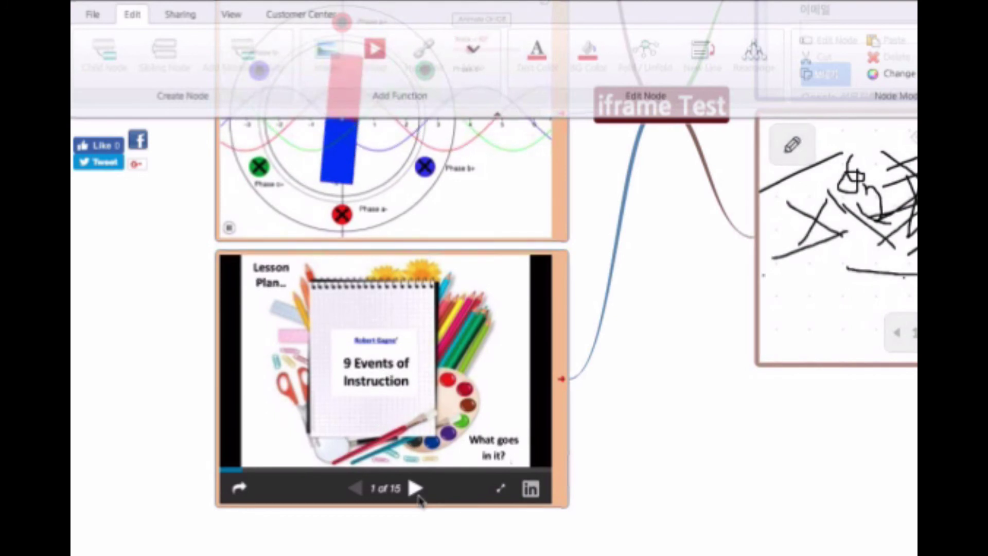
click(417, 494)
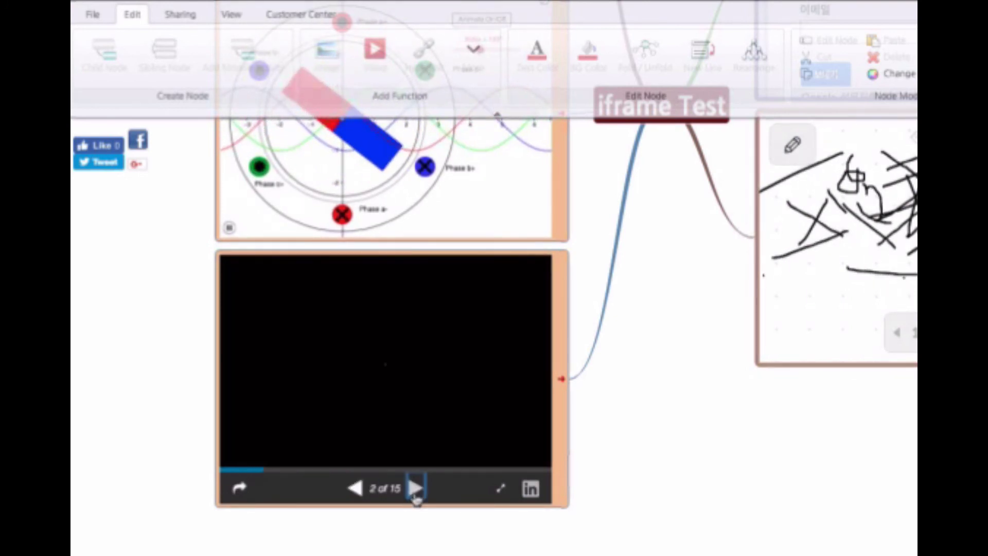
click(416, 494)
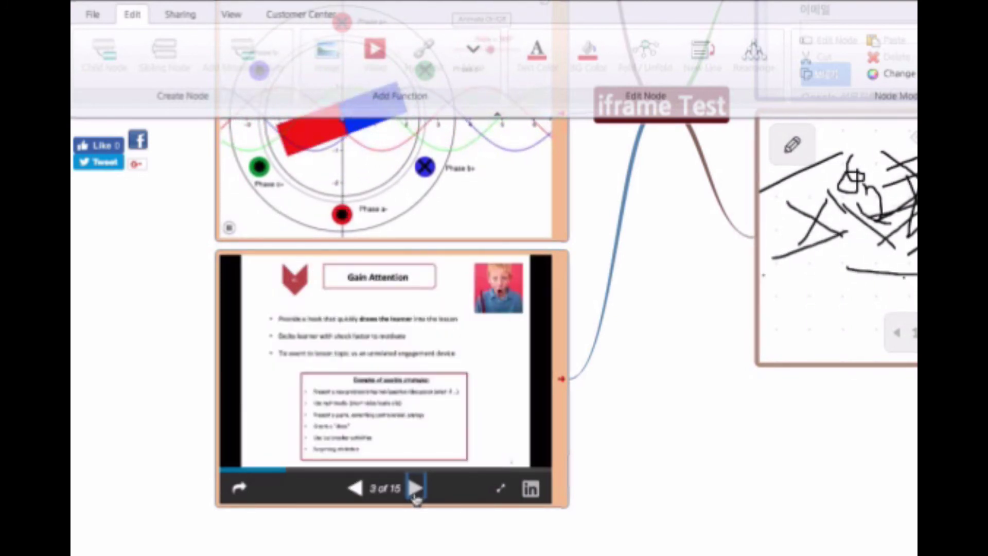
click(417, 494)
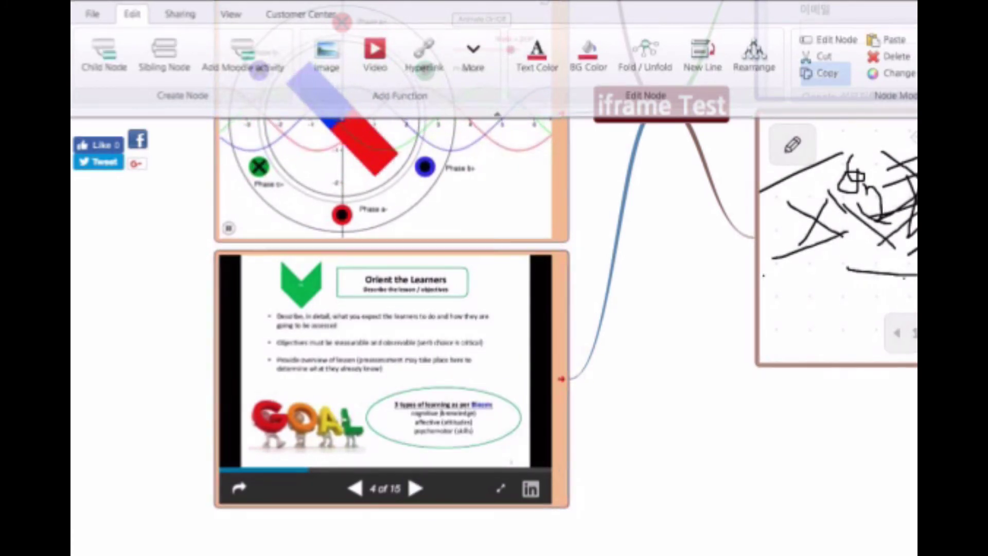
Check the iframe address of the SlideShare slideshow node and close its settings without changes.
click(560, 468)
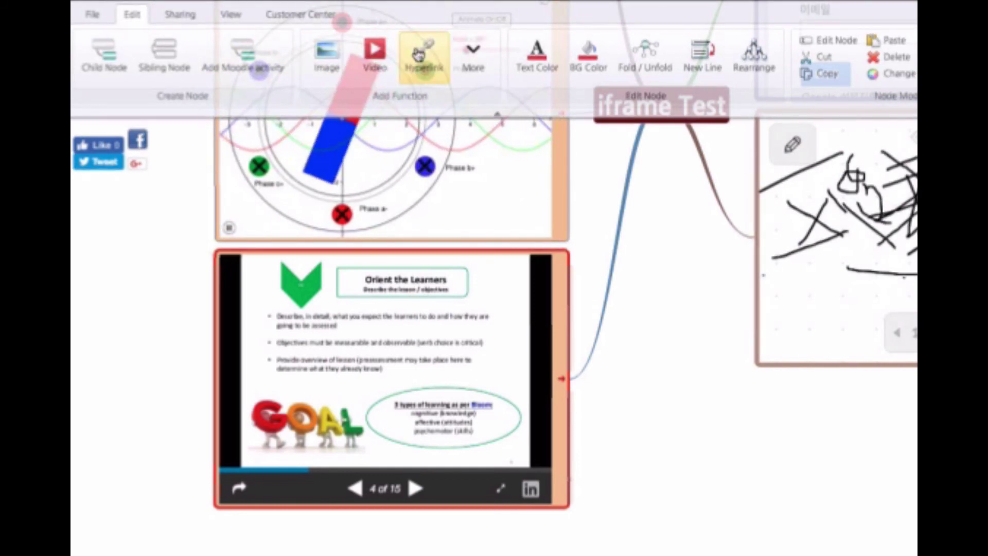
click(474, 64)
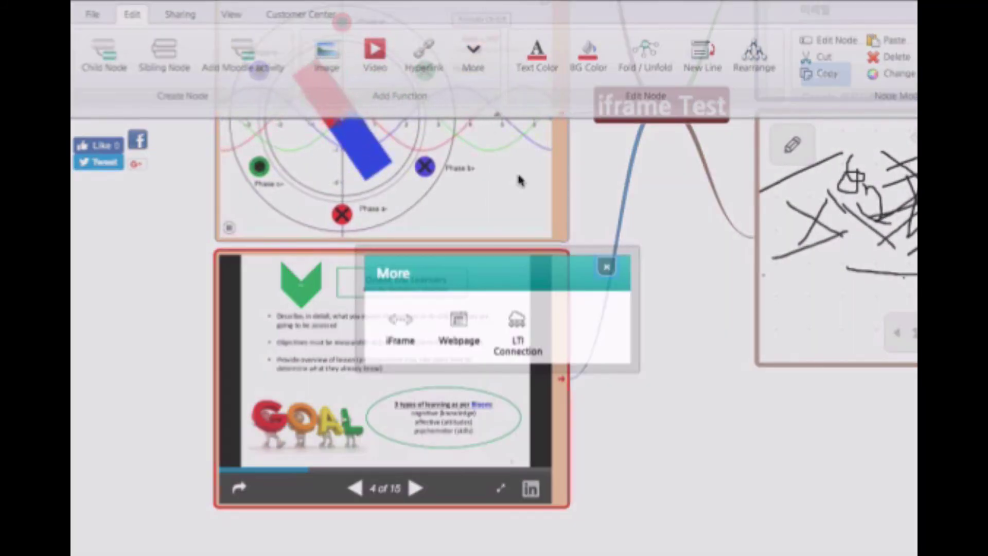
click(407, 329)
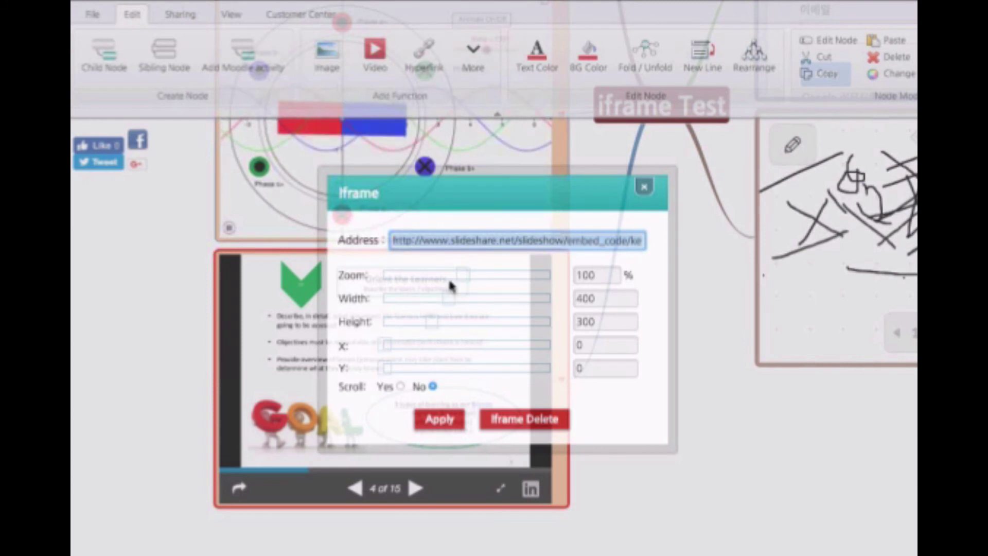
drag(466, 241, 663, 268)
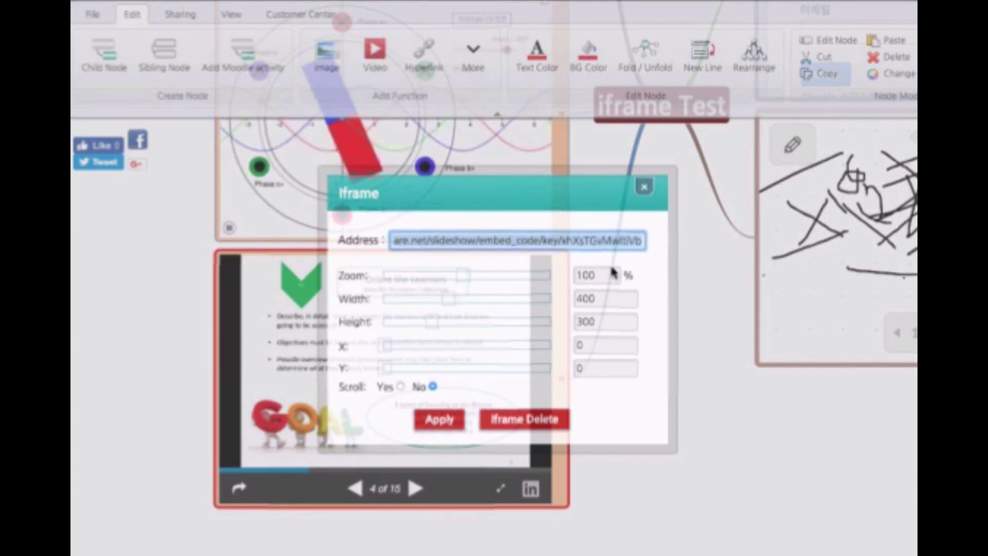
click(646, 187)
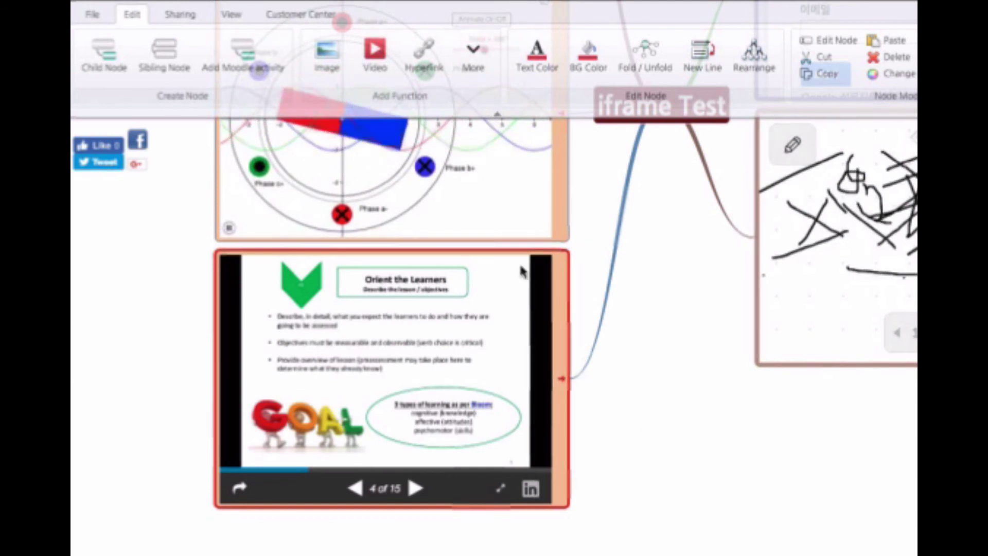
Change the map style to Padlet-like, accept the site reload and dismiss the update notice.
drag(658, 246, 583, 483)
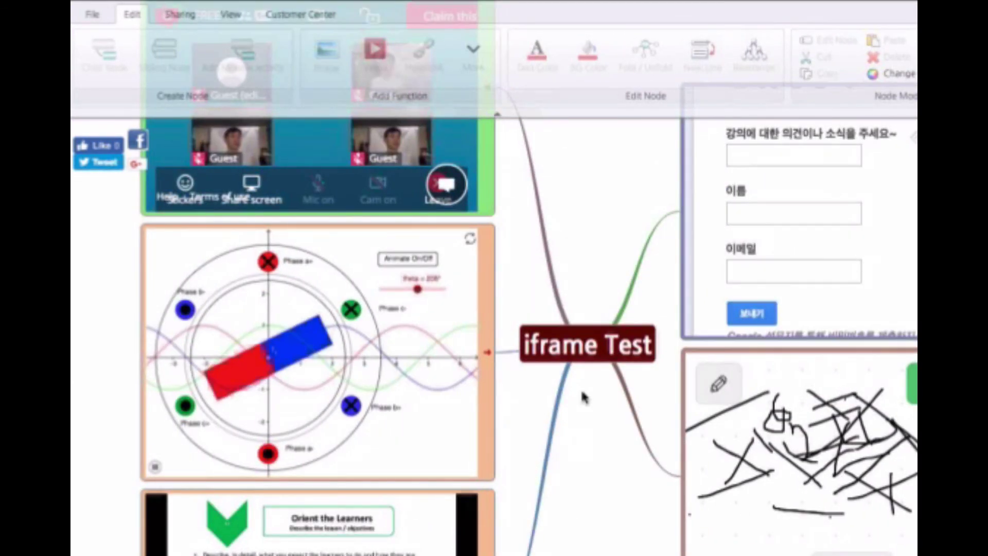
drag(609, 212, 562, 278)
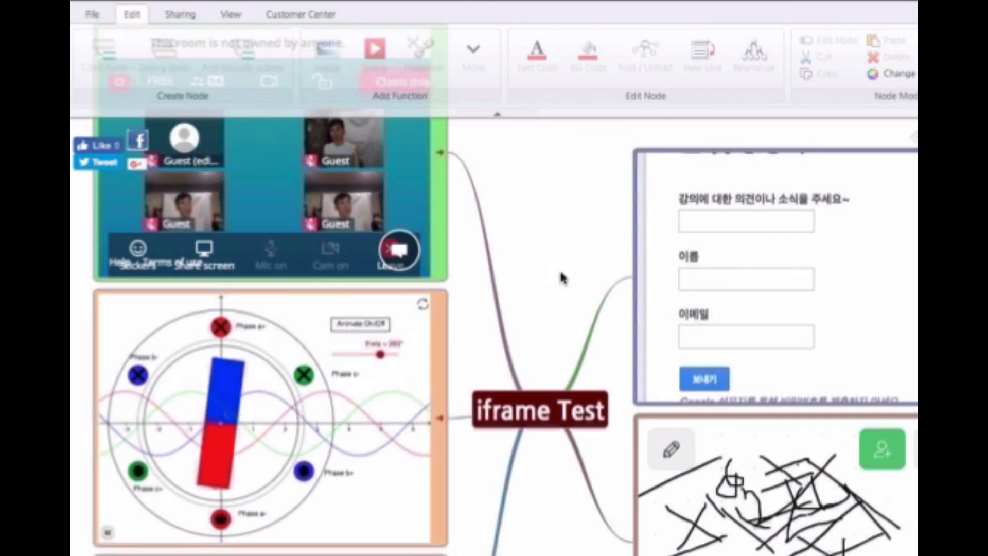
click(231, 14)
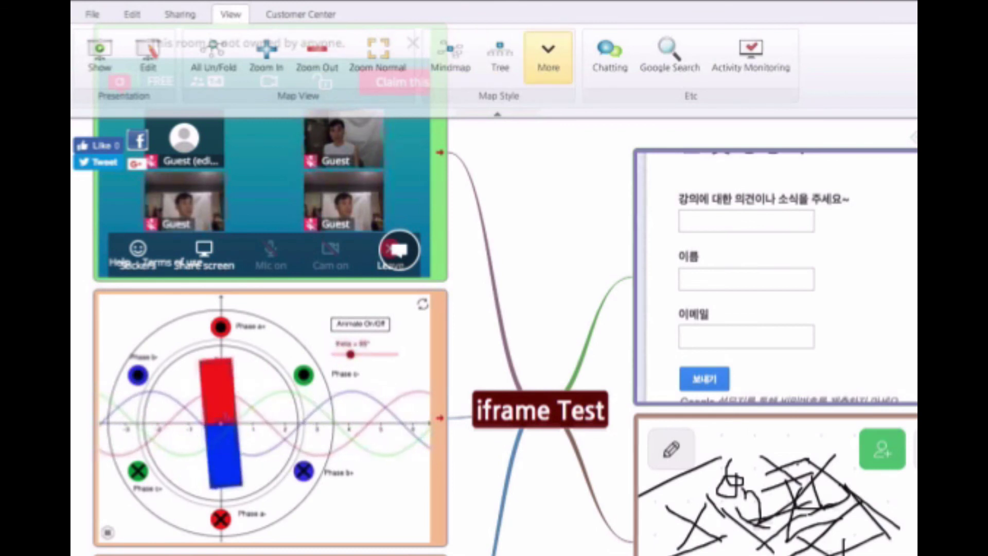
click(548, 56)
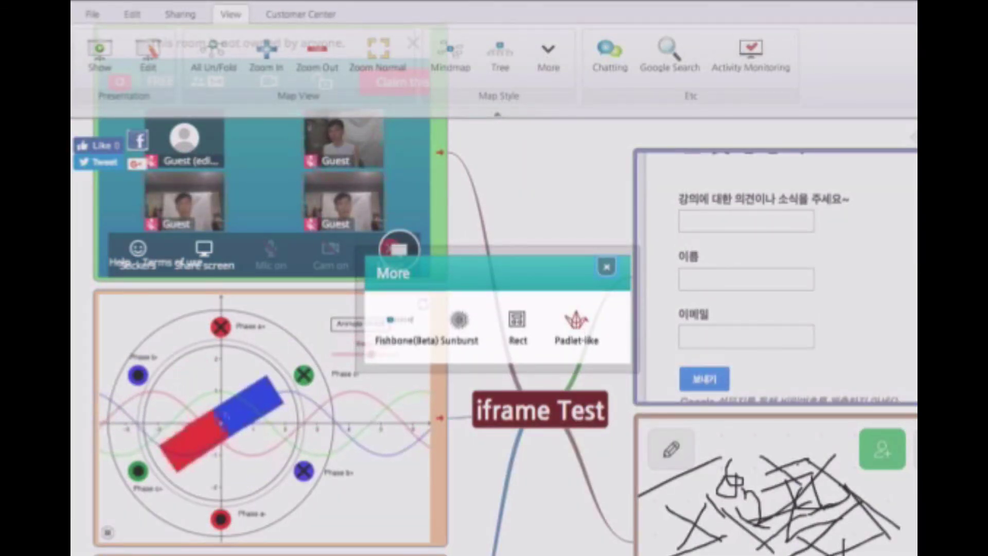
click(574, 321)
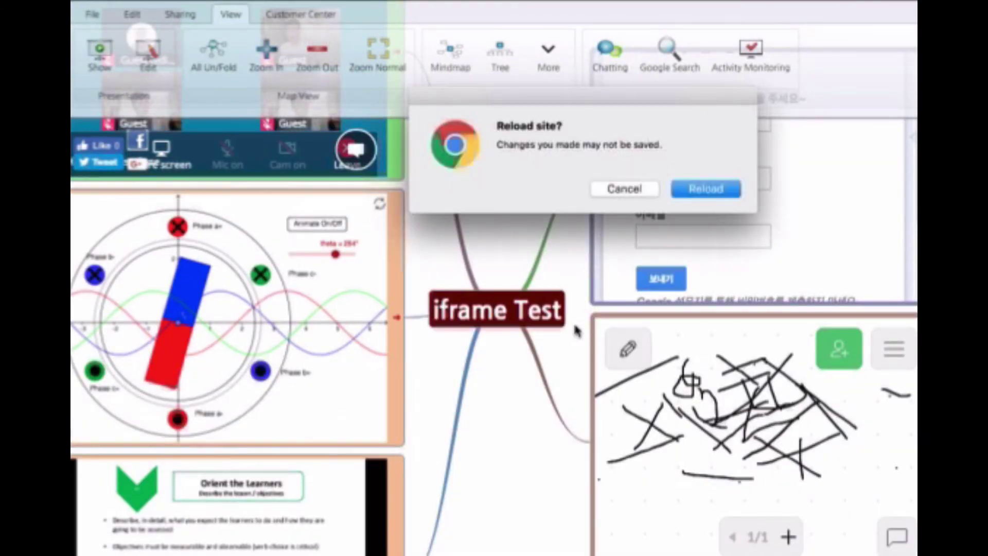
click(693, 190)
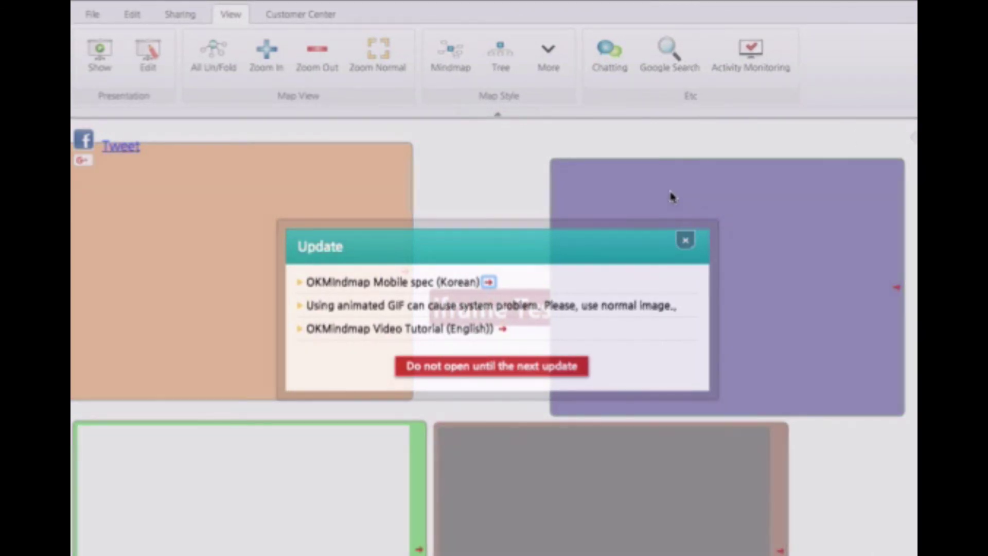
click(687, 243)
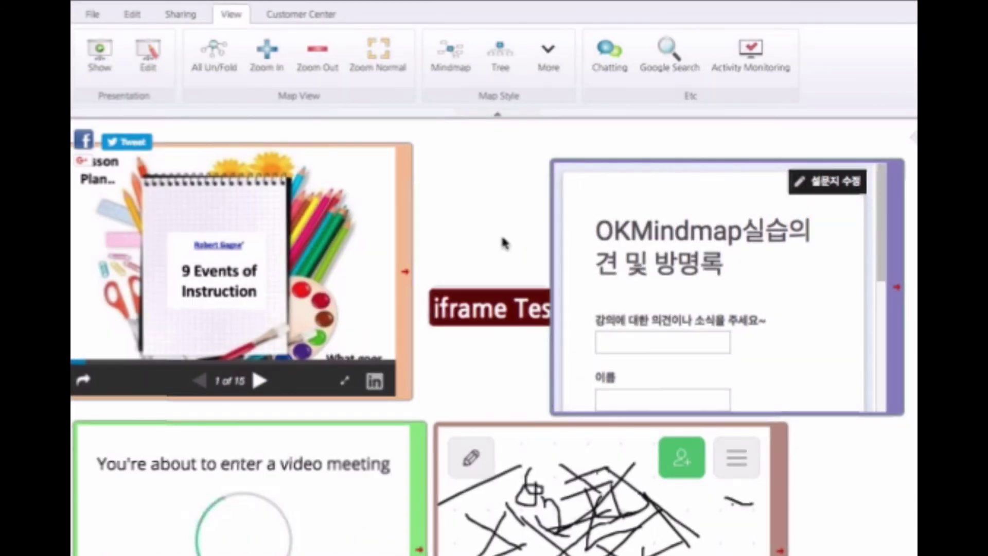
Move the whiteboard node to the right and the video meeting node down to spread them apart.
drag(503, 247, 452, 180)
scroll(841, 435, down, 3)
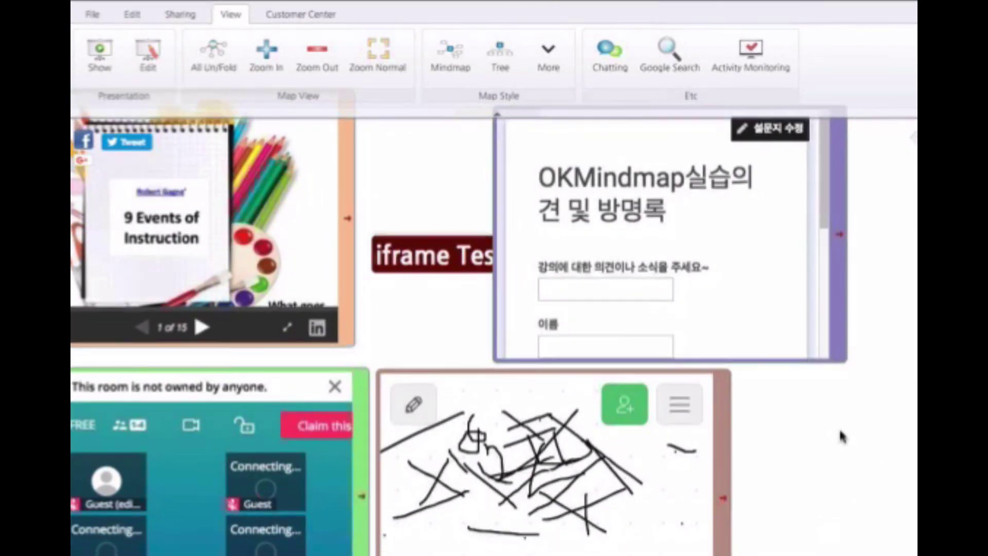
drag(768, 443, 878, 453)
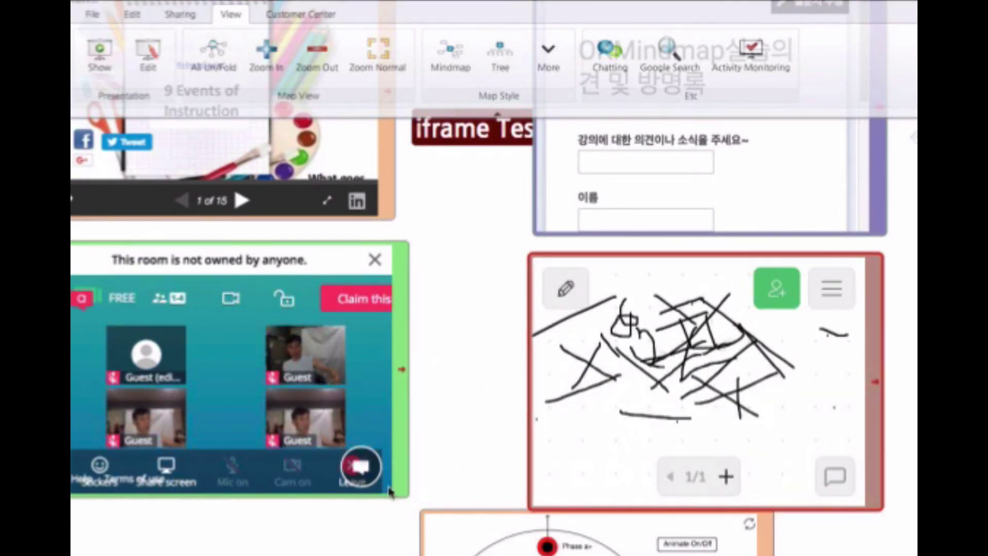
drag(401, 453, 365, 553)
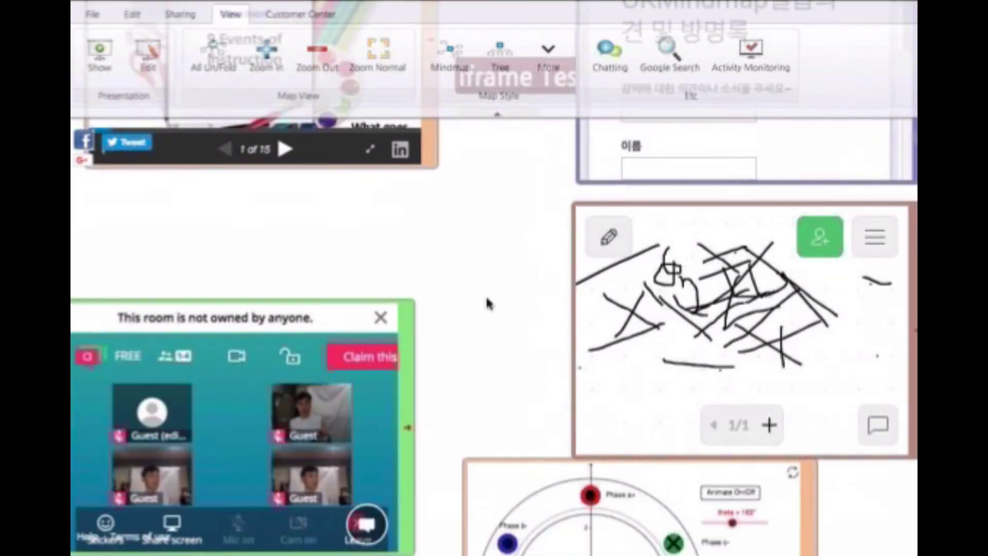